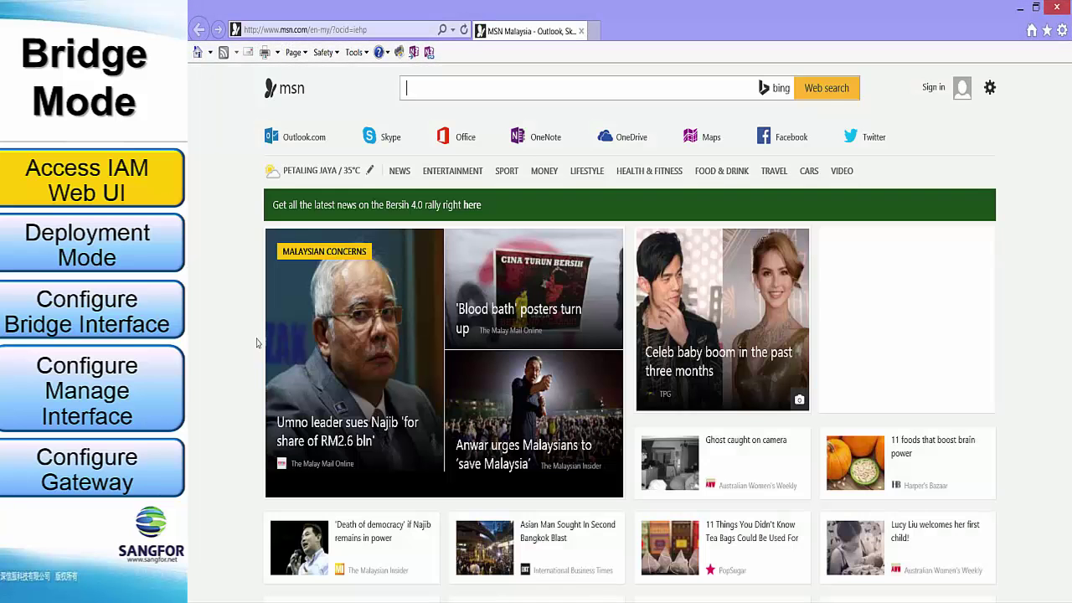
left_click(329, 30)
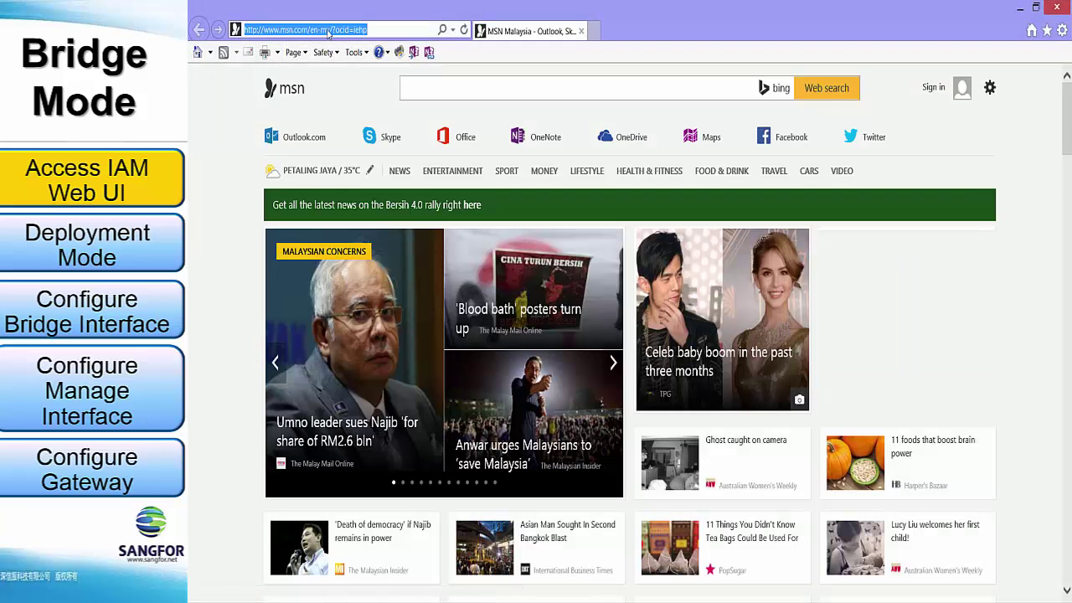
type("https://")
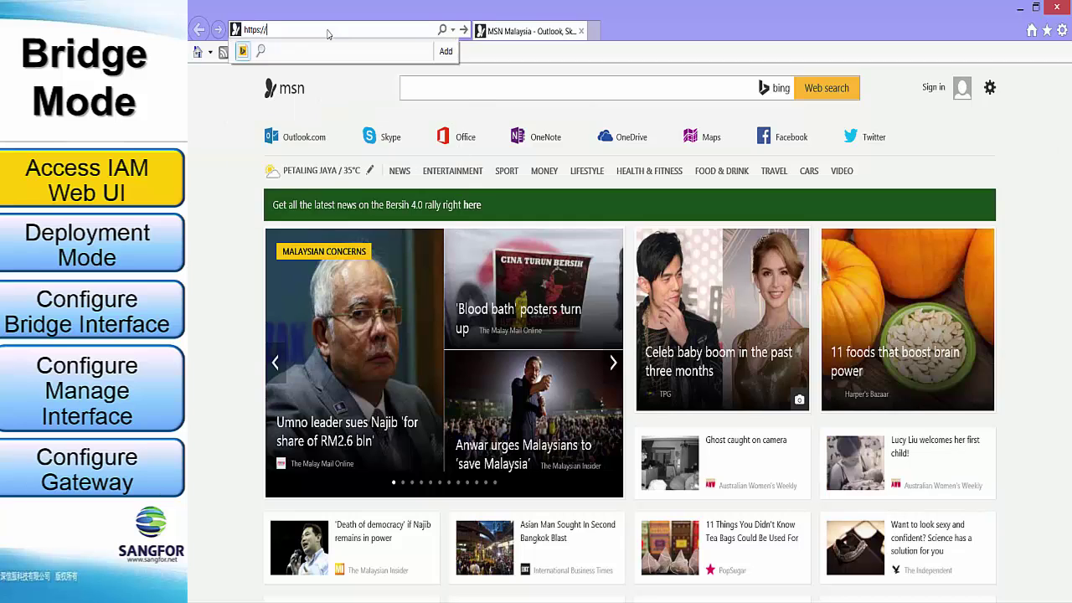
type("10.251.251.")
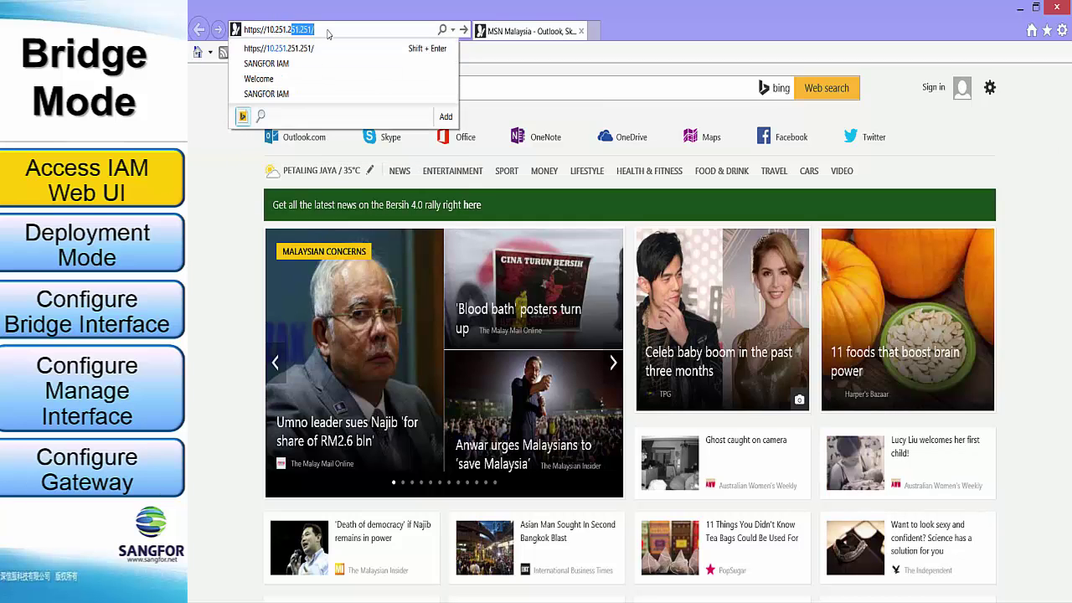
type("251/")
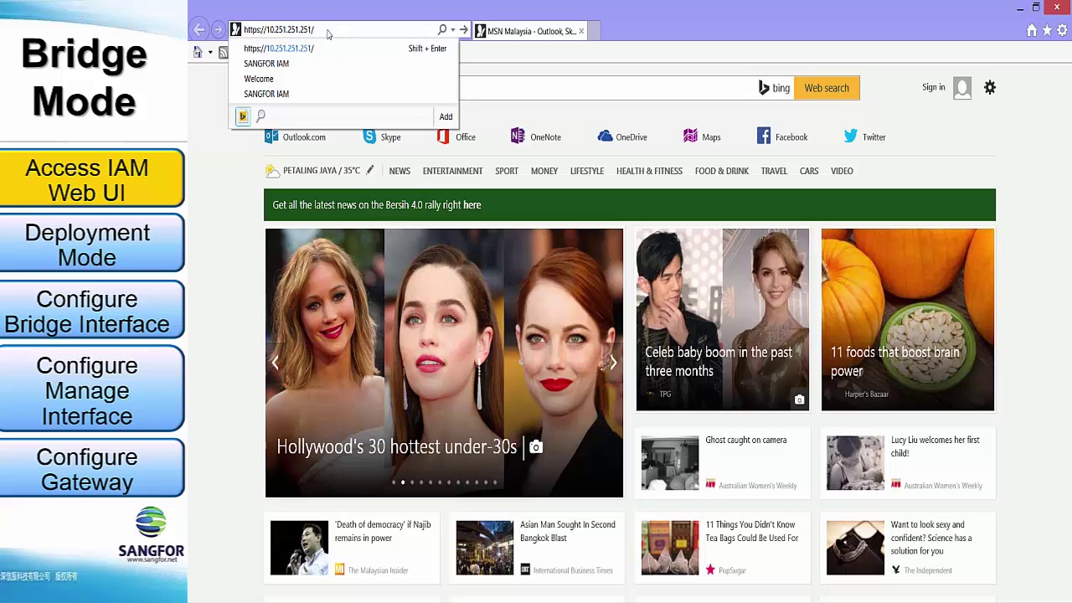
key("Return")
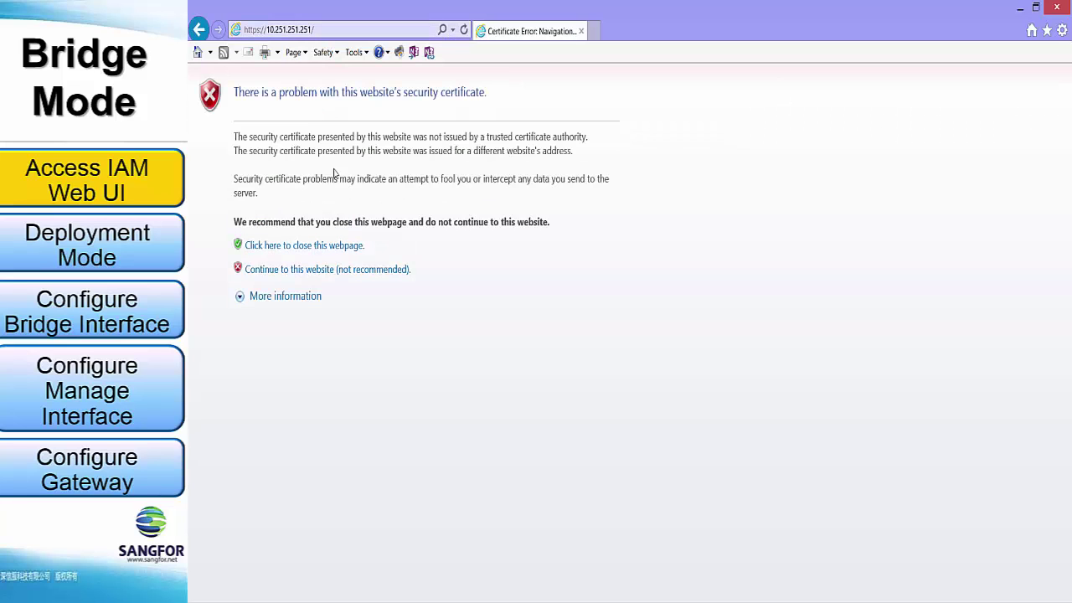
left_click(343, 276)
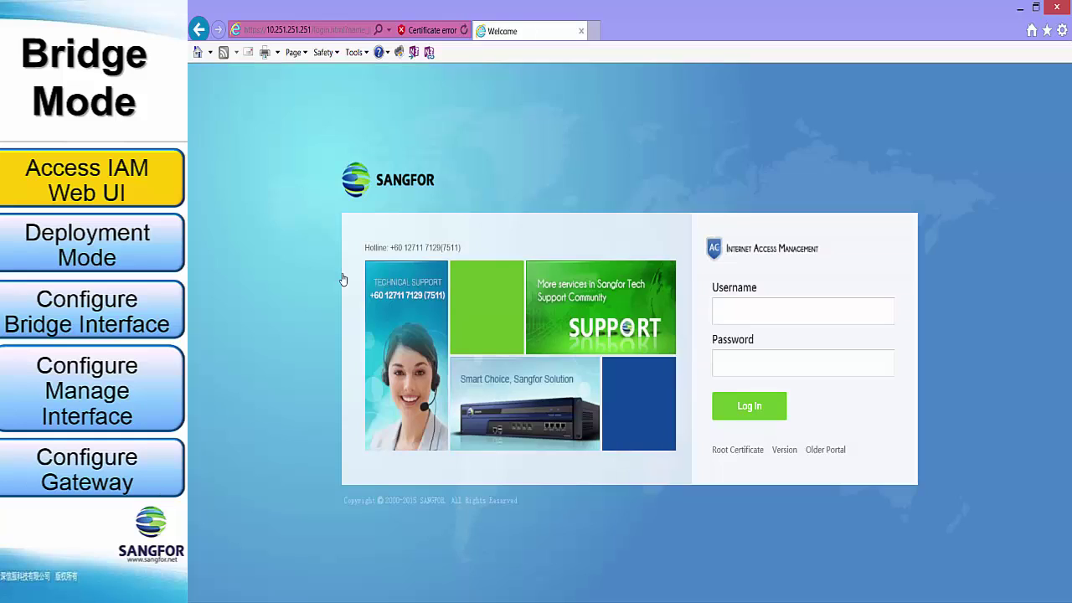
Step: Log in as admin with the administrator password and choose Not Now on the weak-password alert
type("admin")
key("Tab")
type("admin")
key("Return")
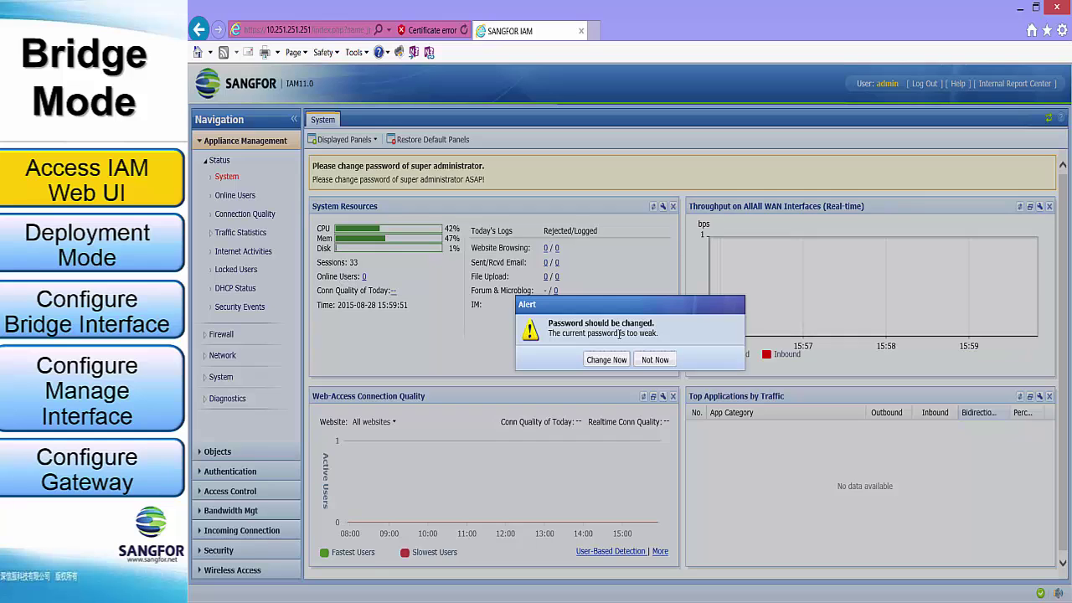
left_click(647, 360)
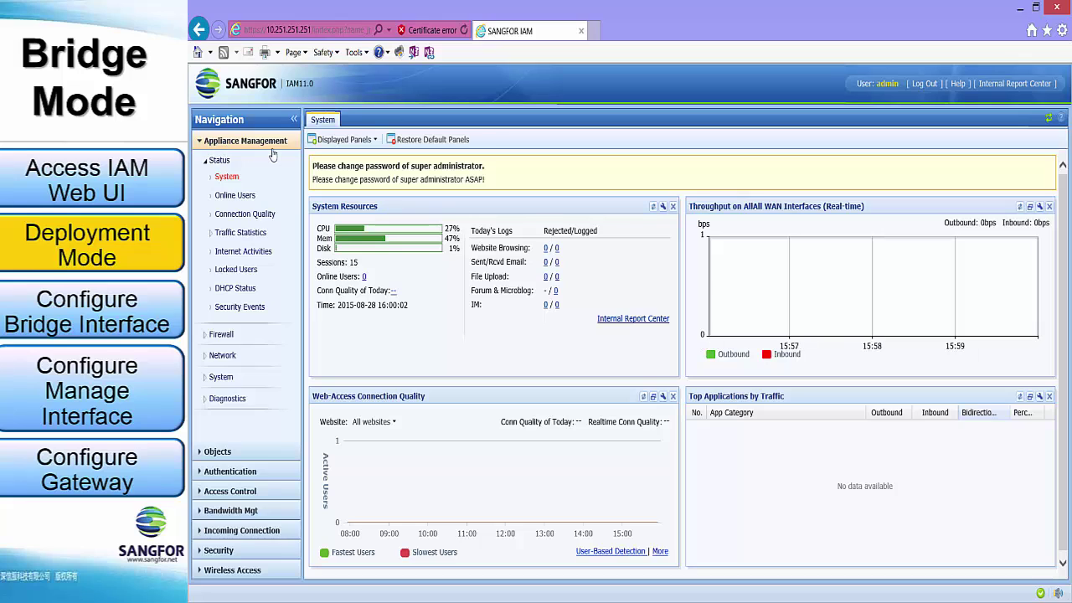
Step: Under Network > Deployment, open Settings and switch the deployment mode to Bridge Mode
left_click(223, 356)
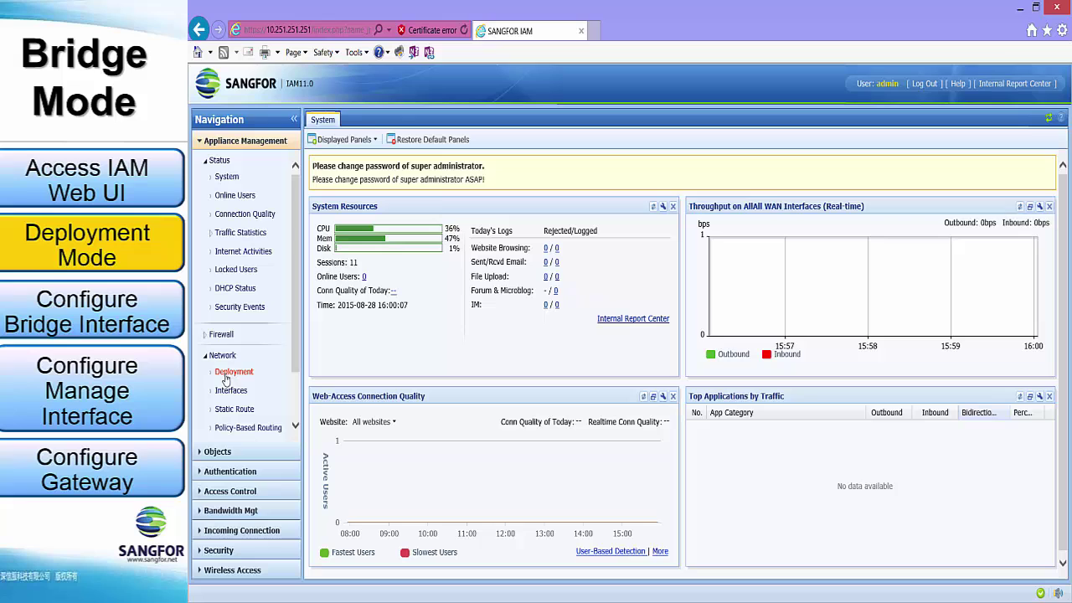
left_click(224, 376)
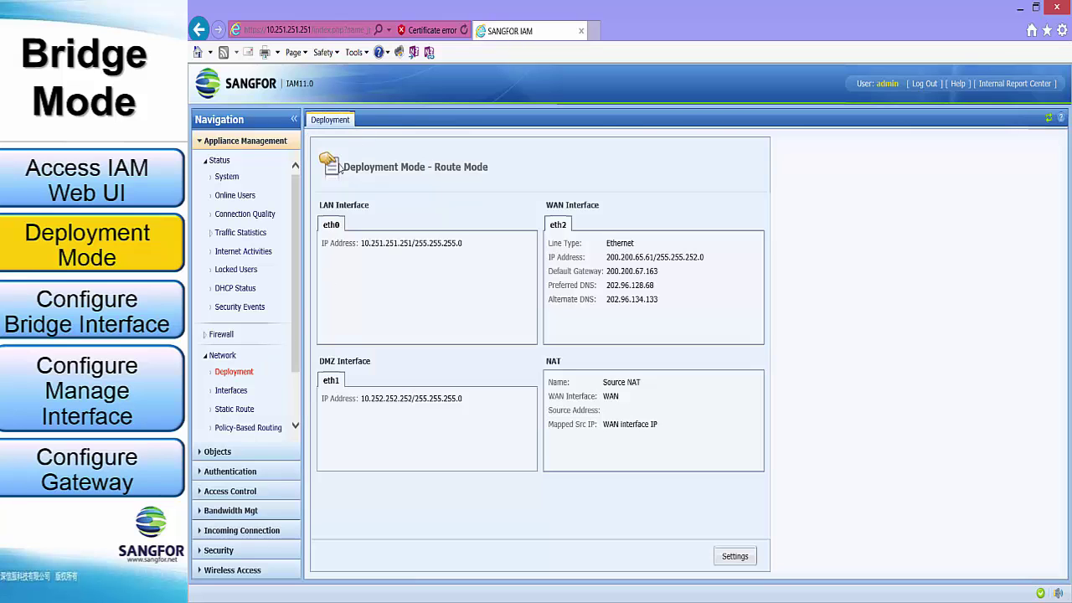
left_click(735, 557)
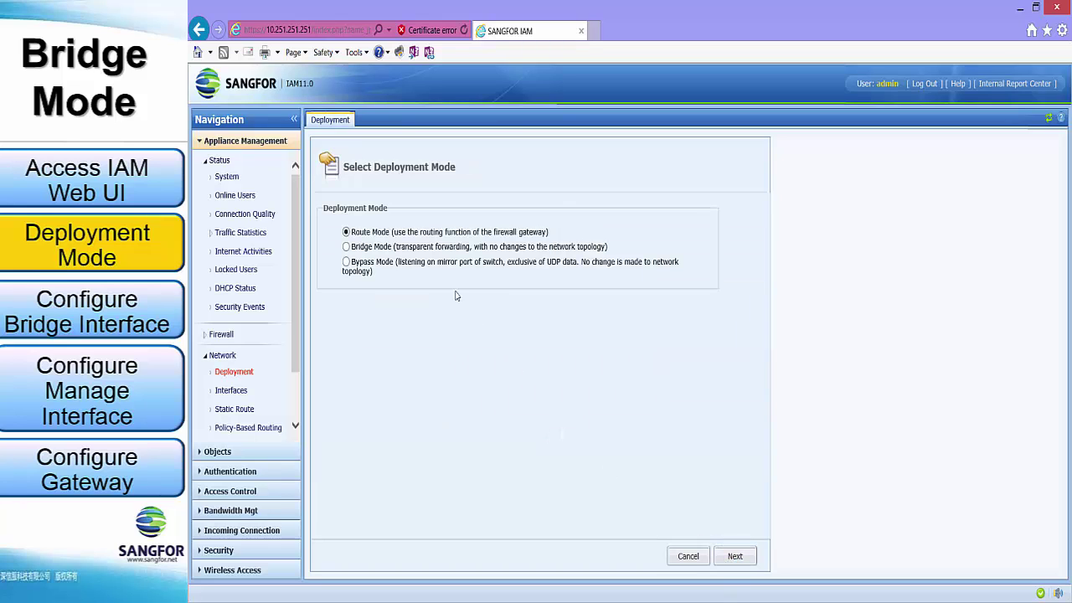
left_click(360, 249)
Step: Delete the existing eth0<->eth2 bridge and re-add it with eth0 as LAN and eth2 as WAN
left_click(730, 559)
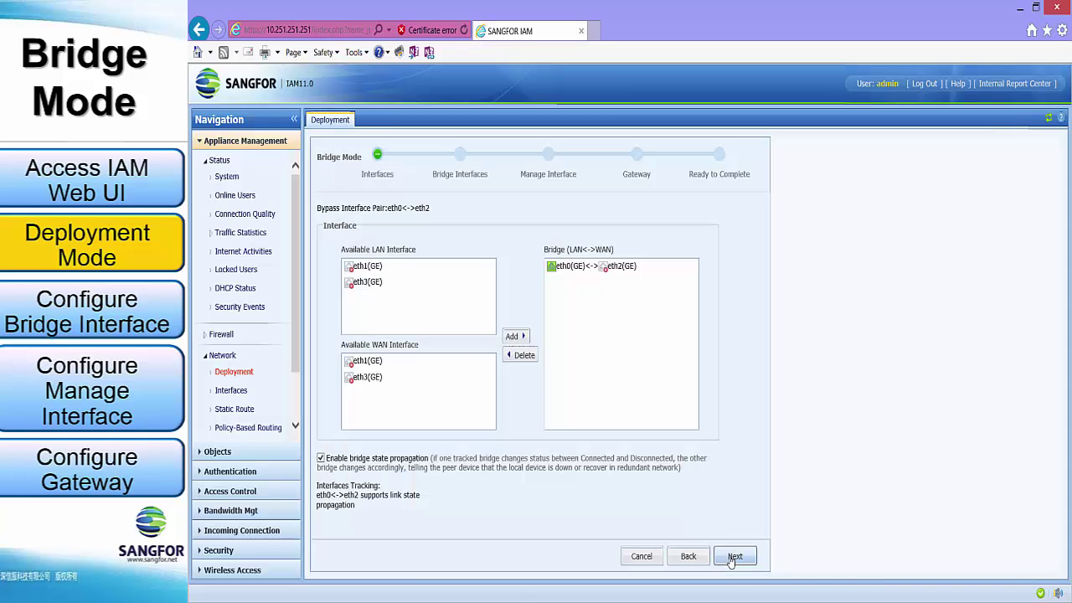
left_click(581, 274)
left_click(522, 356)
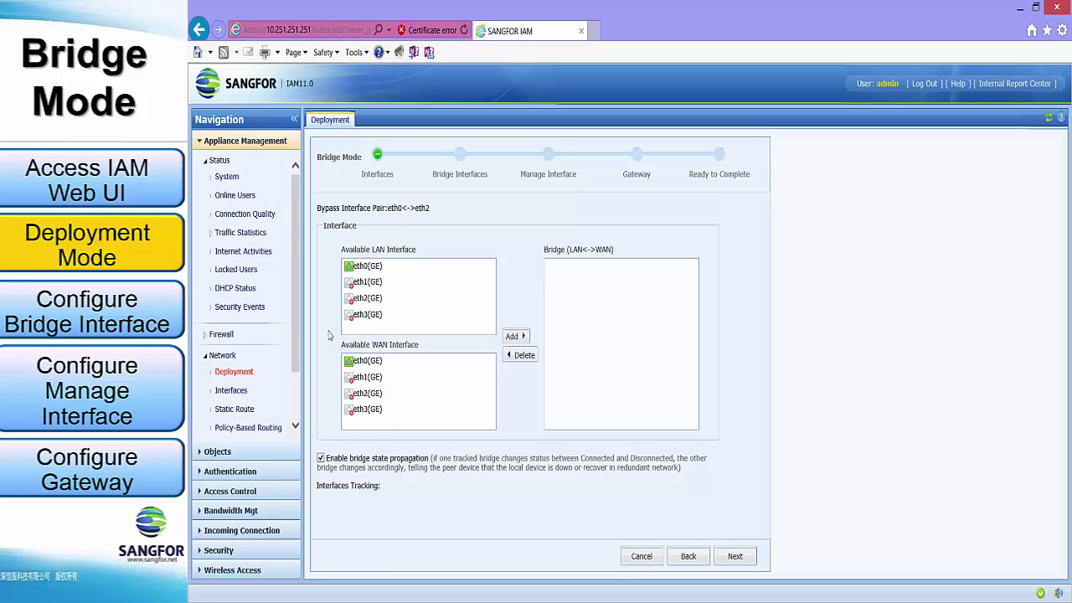
left_click(386, 268)
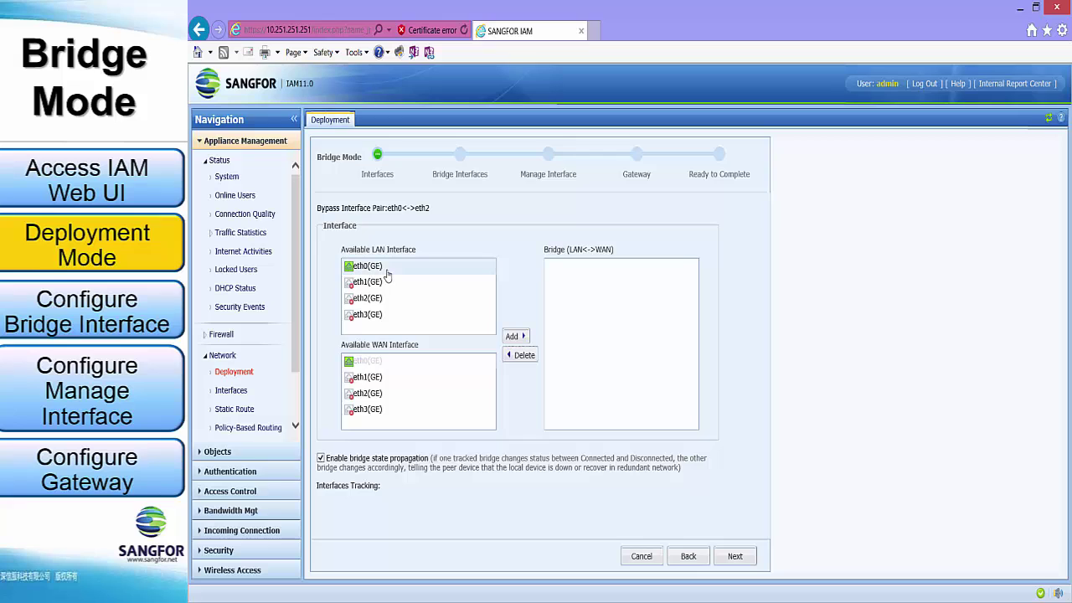
left_click(385, 393)
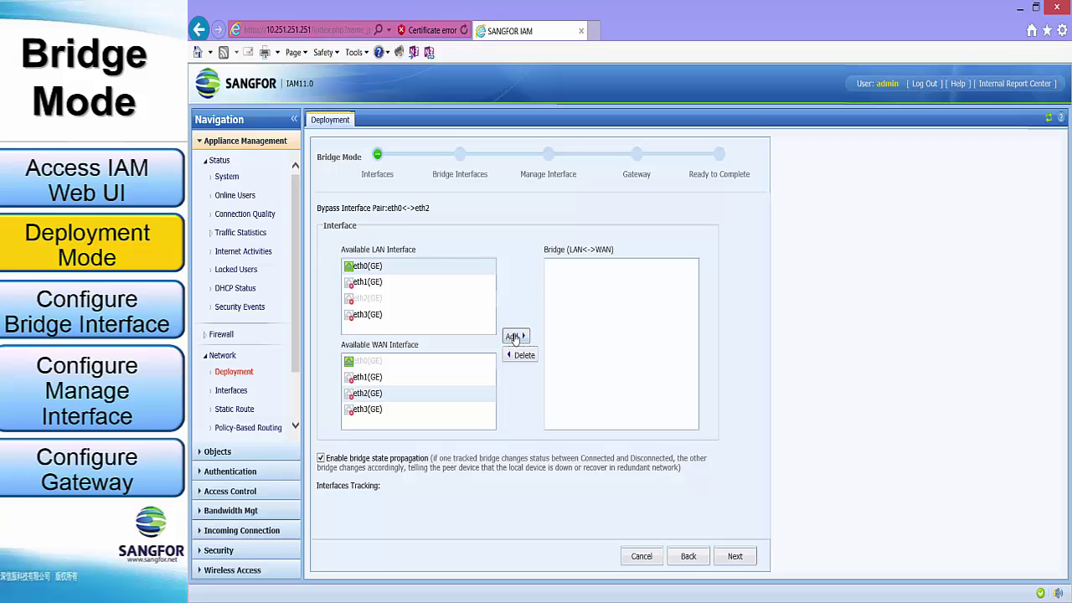
left_click(515, 337)
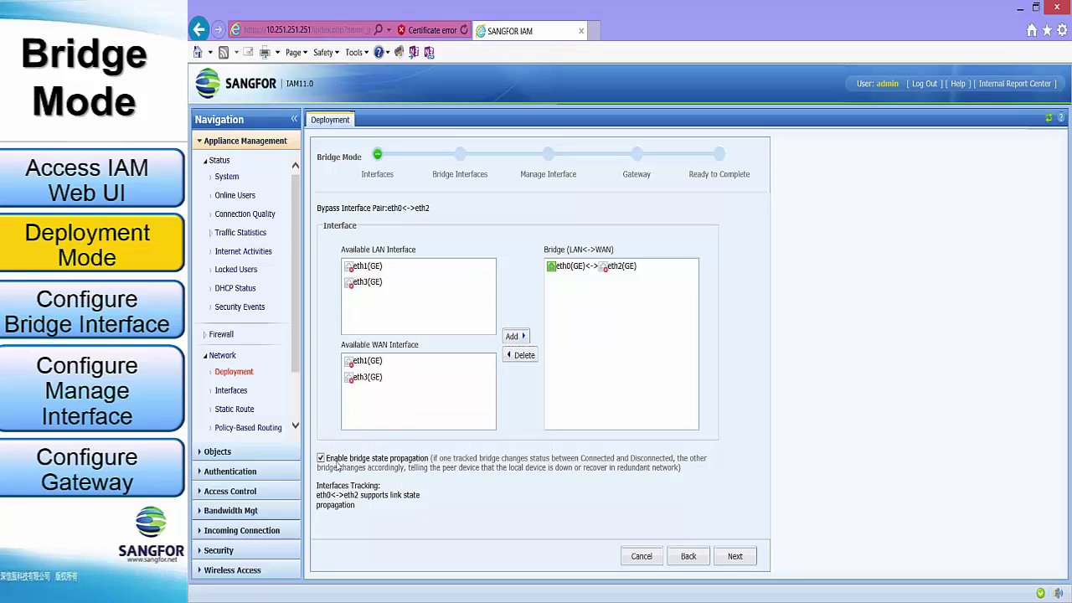
Step: Enable IPv4 on Bridge1 and replace the sample IPs with 10/192.168.100.100/255.255.255.0 and 20/192.168.20.100/255.255.255.0
left_click(735, 557)
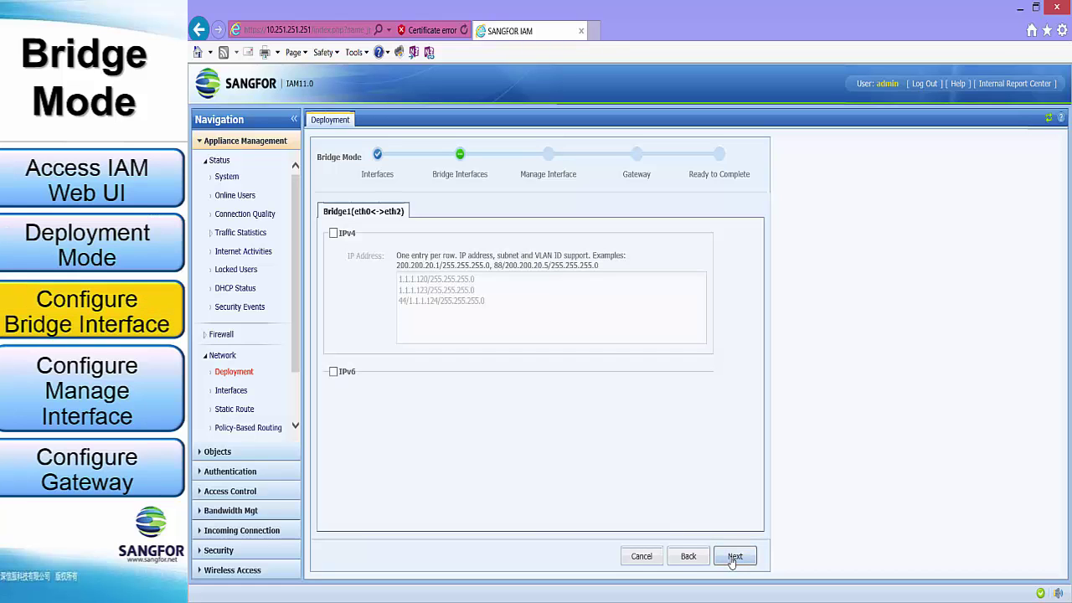
left_click(334, 234)
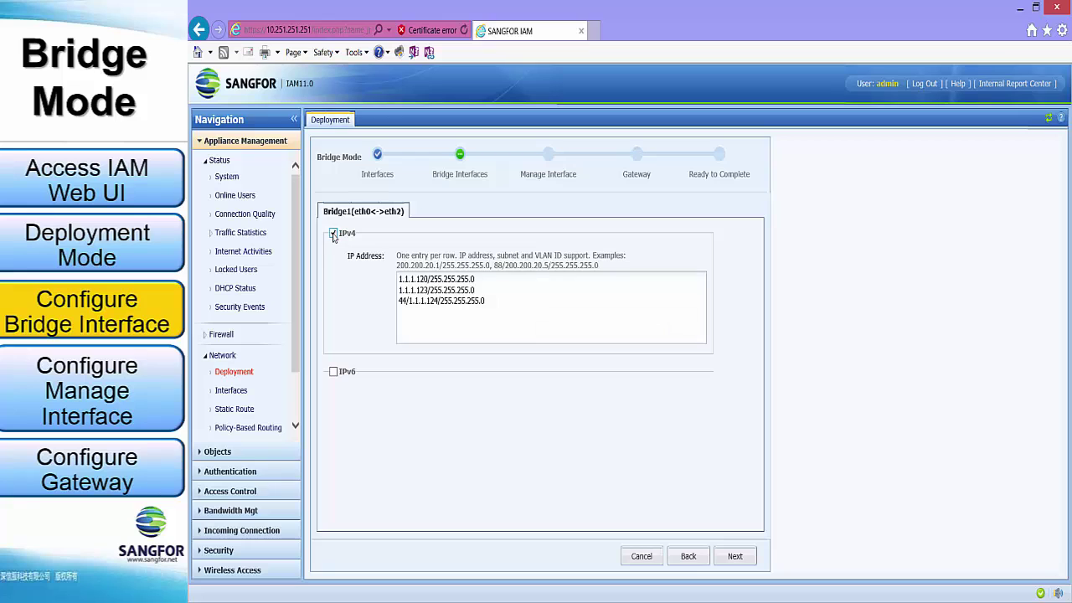
left_click(504, 310)
left_click_drag(504, 310, 379, 270)
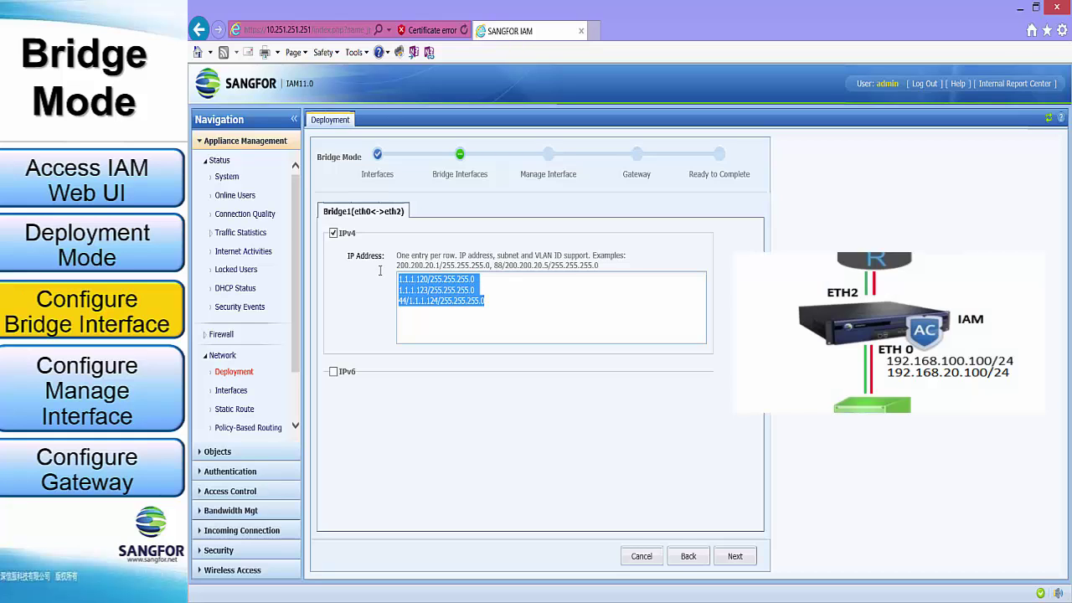
key("BackSpace")
type("10")
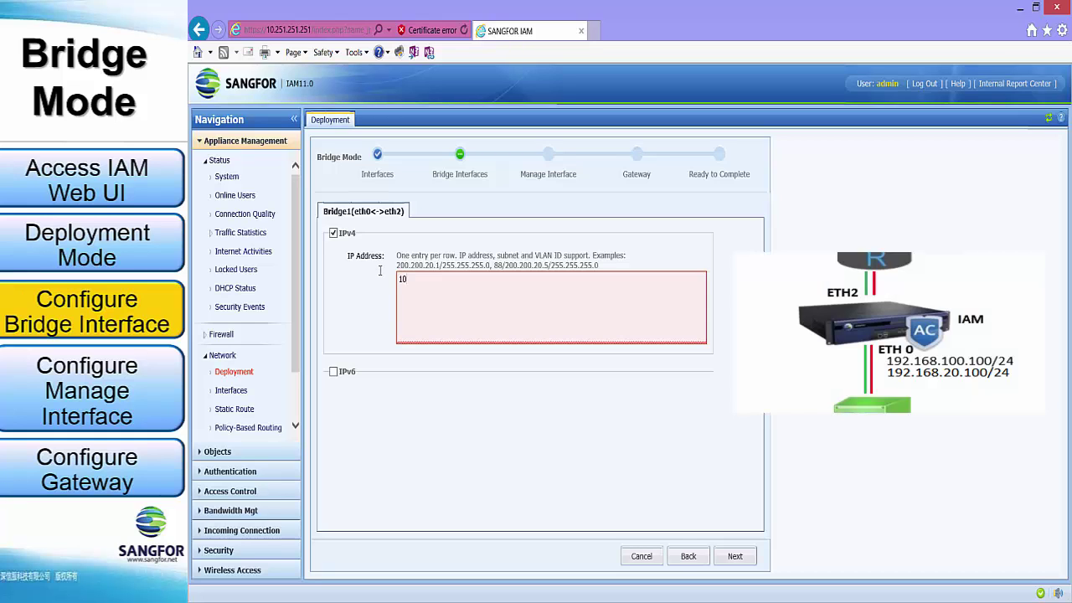
type("/192.168.100.100/255.255.255.0 ")
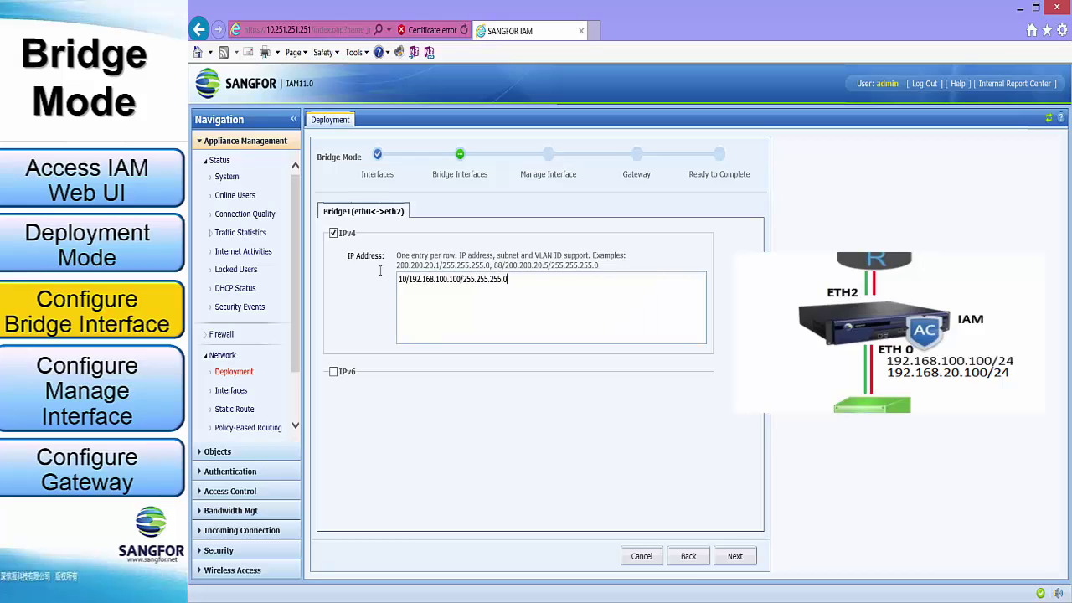
type("20/")
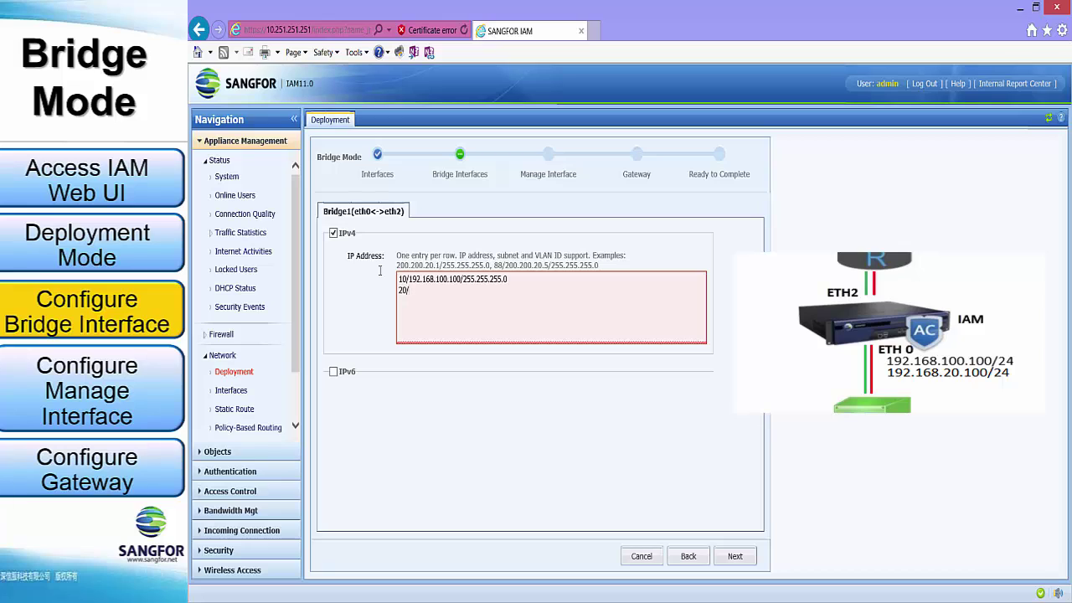
type("192.168.20.100/255.255.255.0")
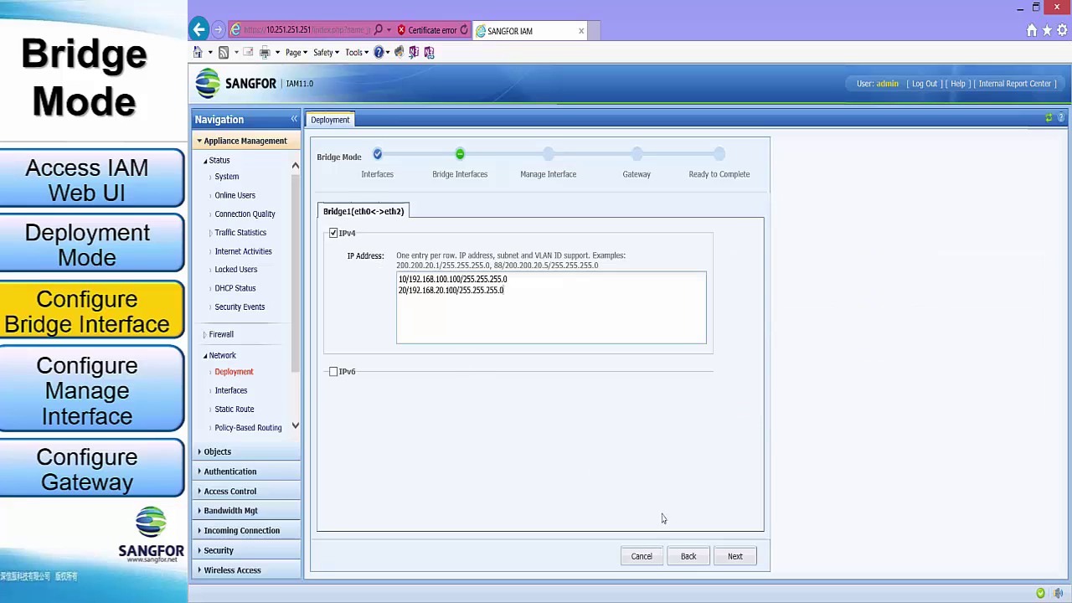
Step: Advance to the Manage Interface step, keeping eth1's existing IPv4 and IPv6 addresses
left_click(734, 557)
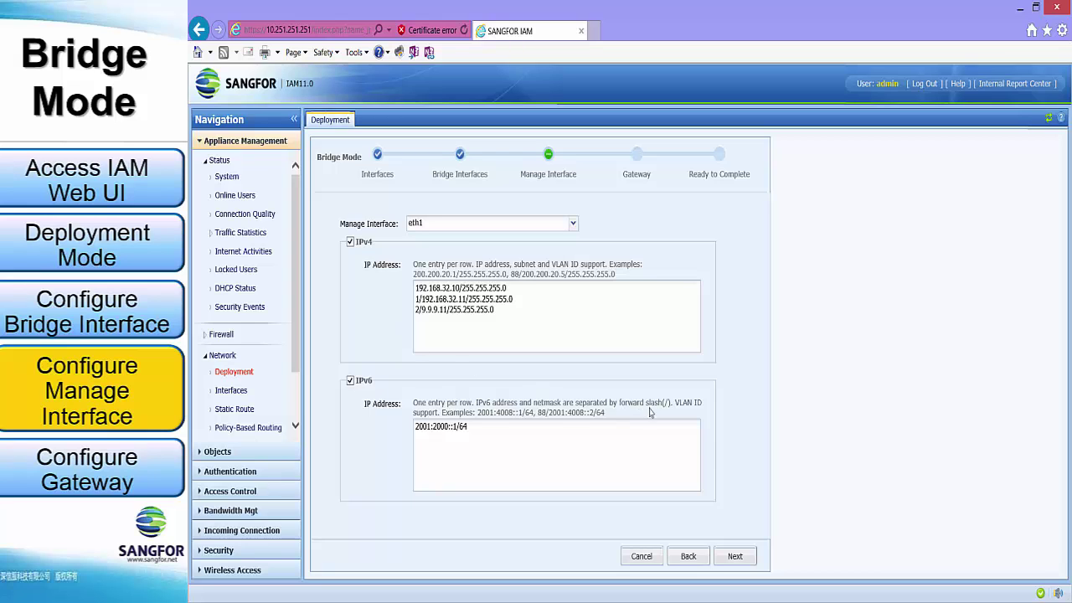
Step: Replace gateway 1.1.1.111 with 192.168.100.254, set DNS 8.8.8.8 and 8.8.4.4, and uncheck IPv6
left_click(734, 559)
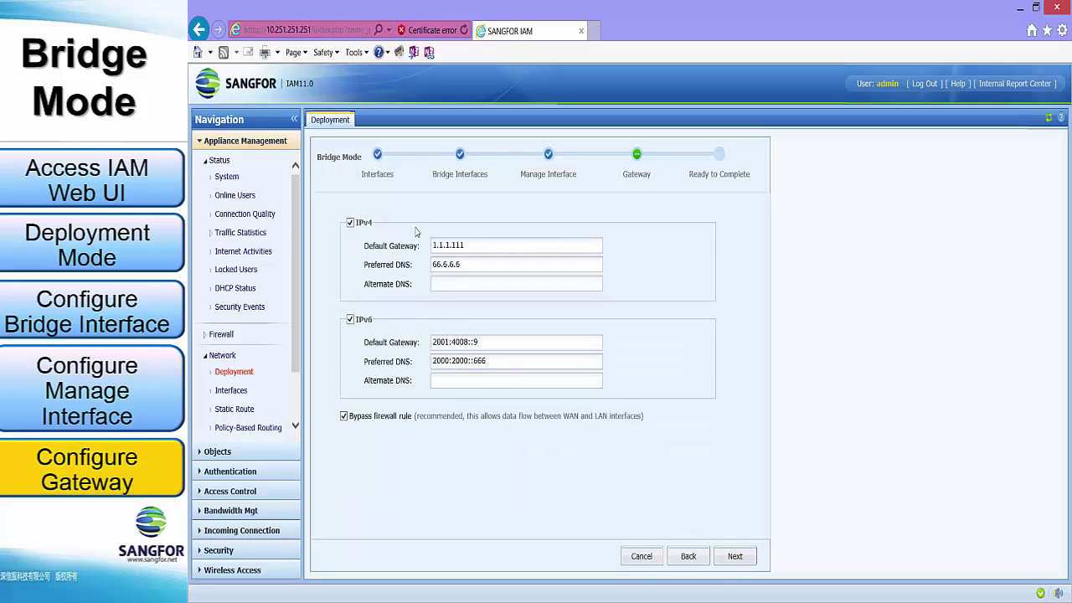
left_click_drag(470, 244, 404, 254)
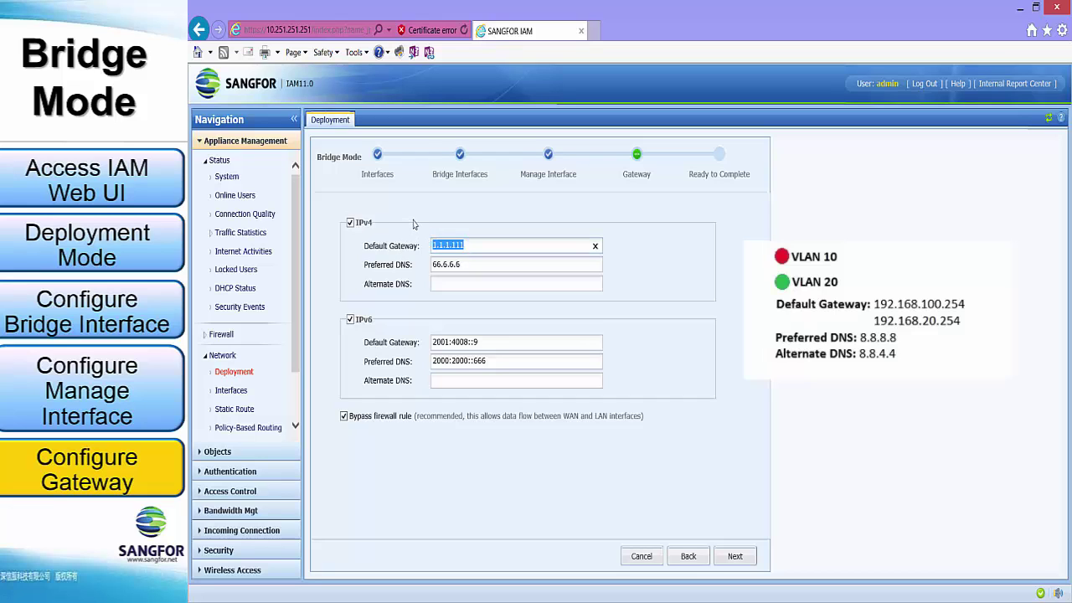
type("192.16")
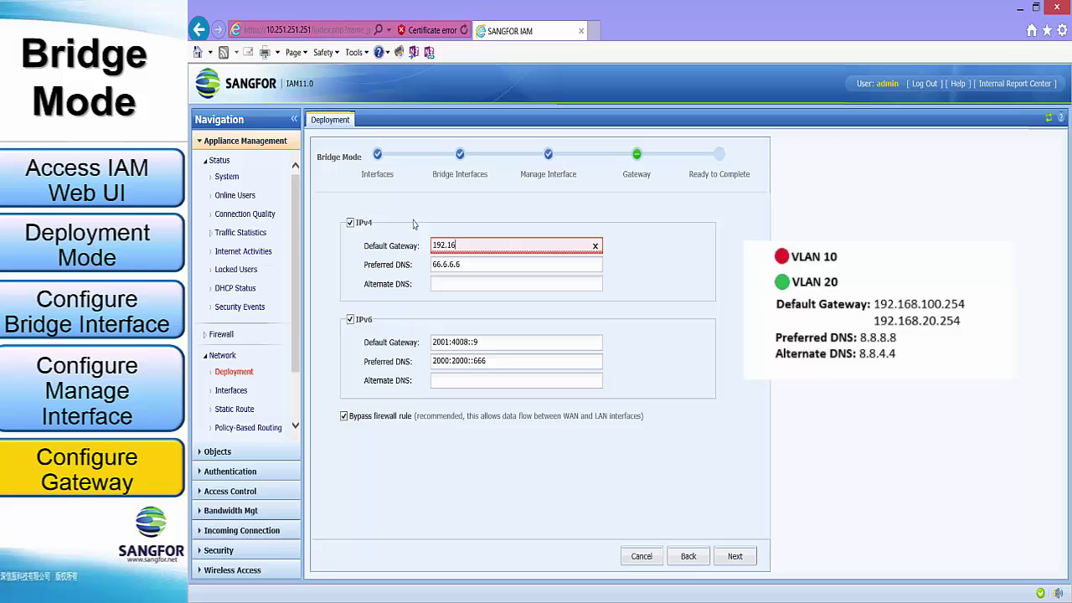
type("8.100.254")
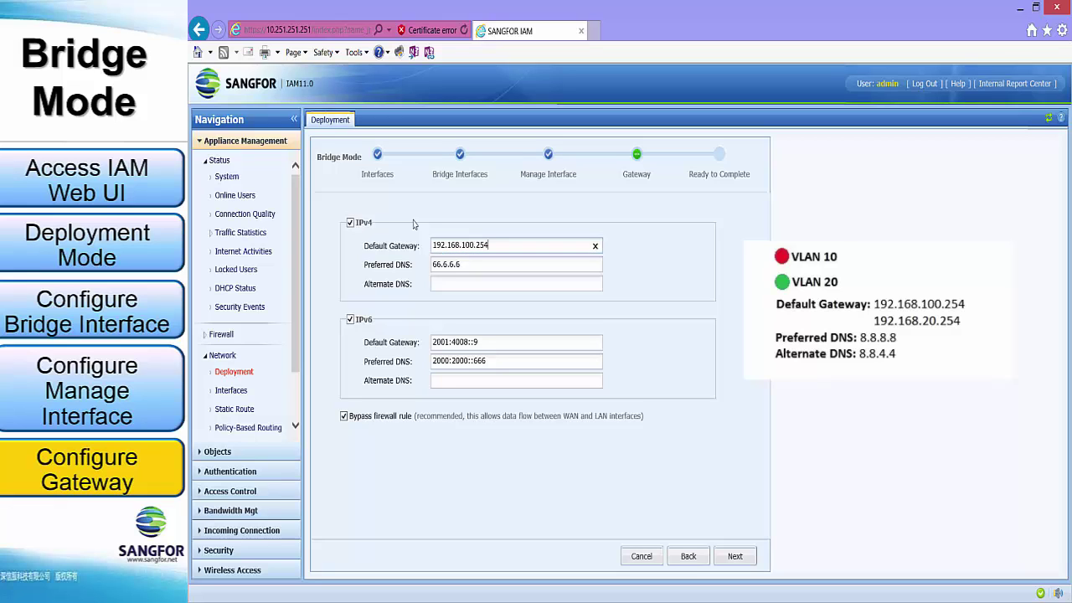
key("Tab")
type("8.8.8.8")
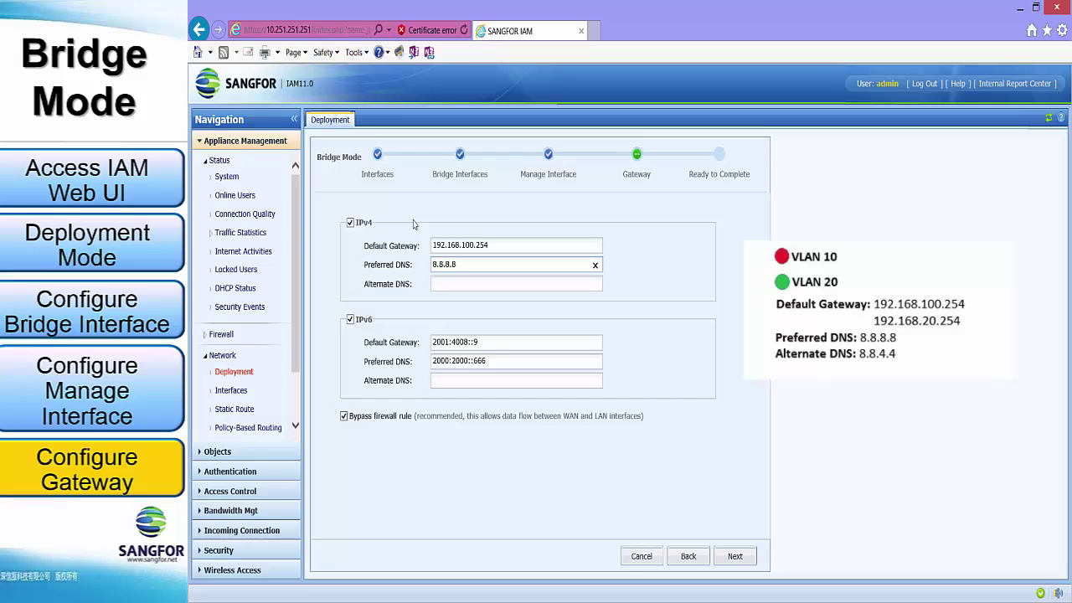
key("Tab")
type("8.8.4.4")
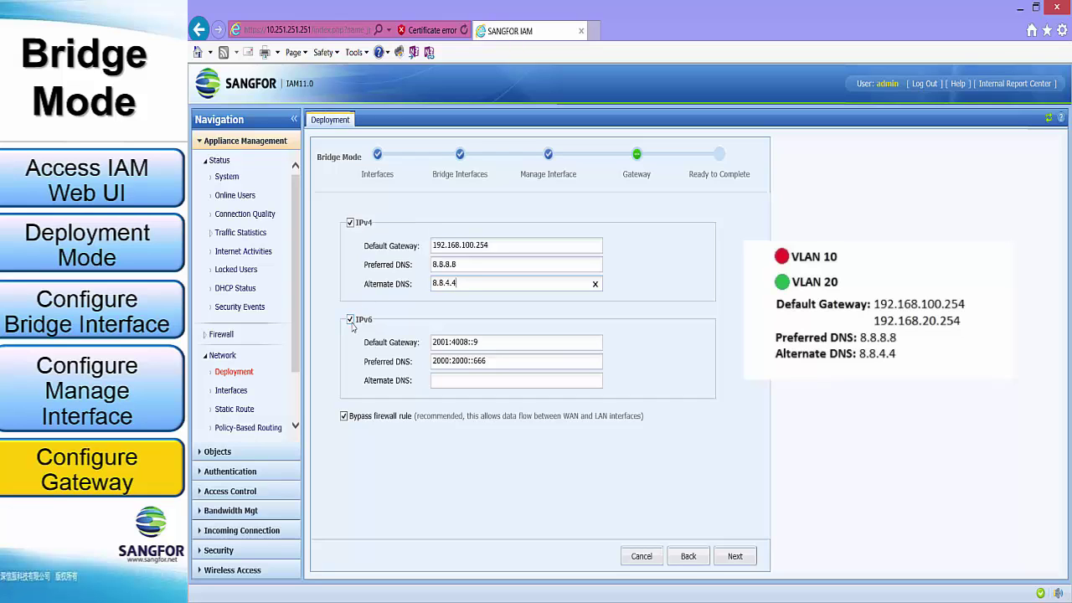
left_click(351, 320)
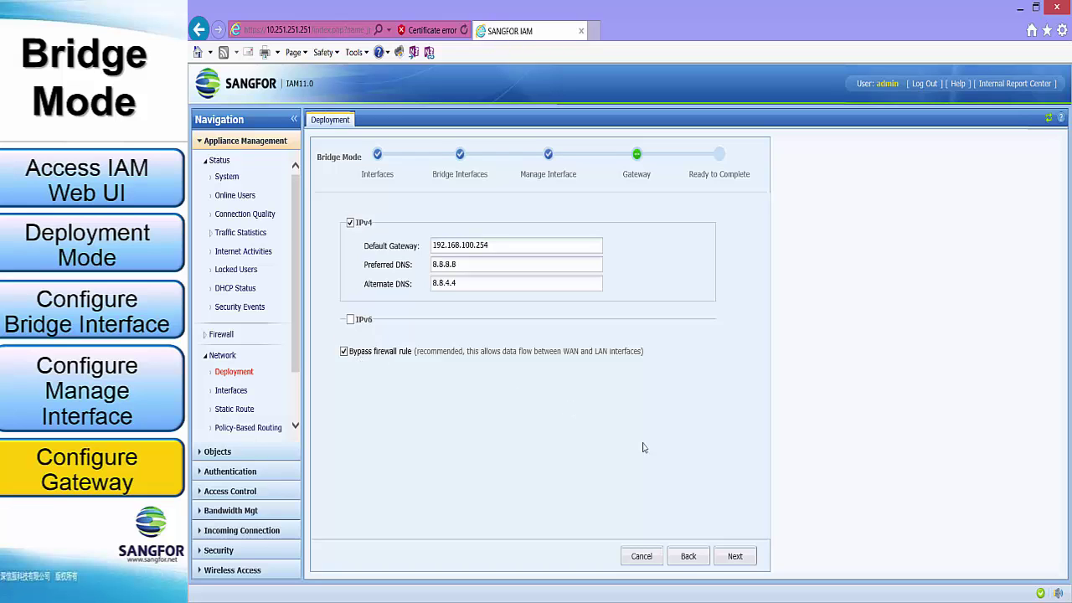
Step: Review the Ready to Complete summary and commit the bridge deployment settings
left_click(735, 557)
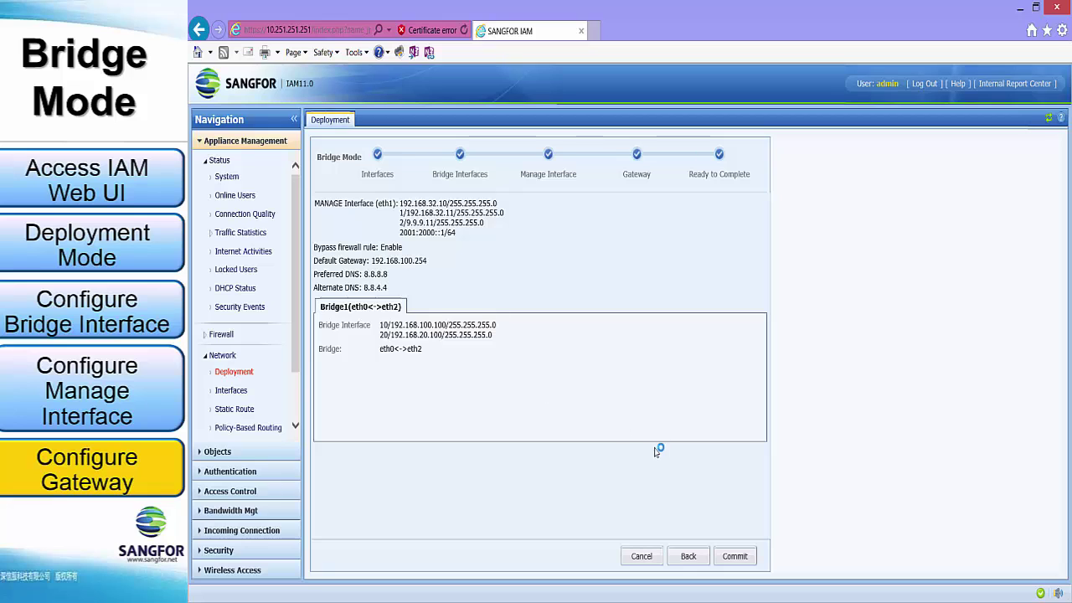
left_click(733, 557)
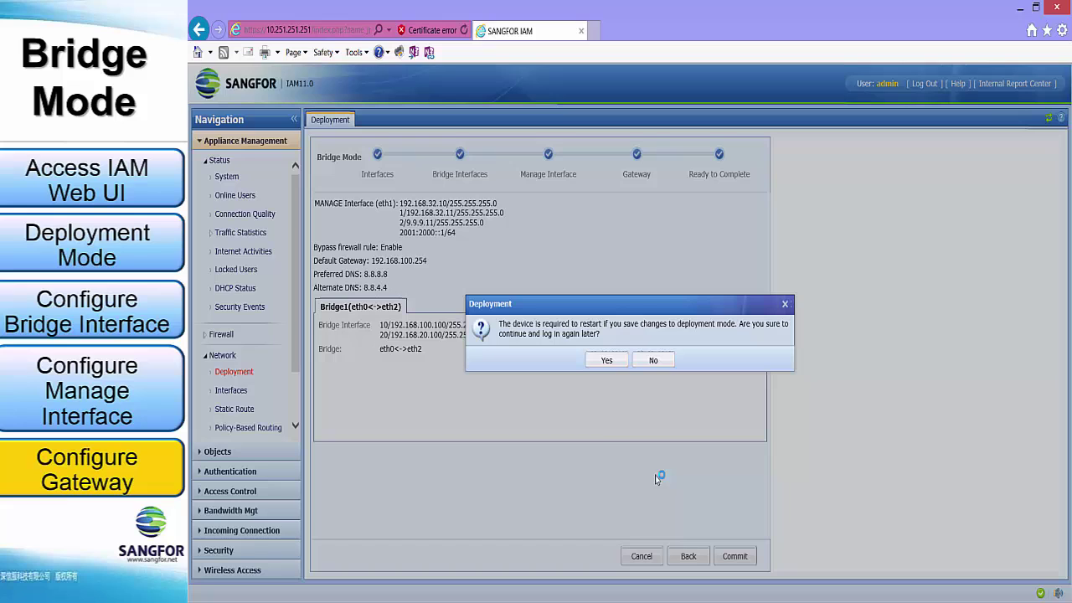
Step: Confirm the device restart and acknowledge the network restart message
left_click(606, 362)
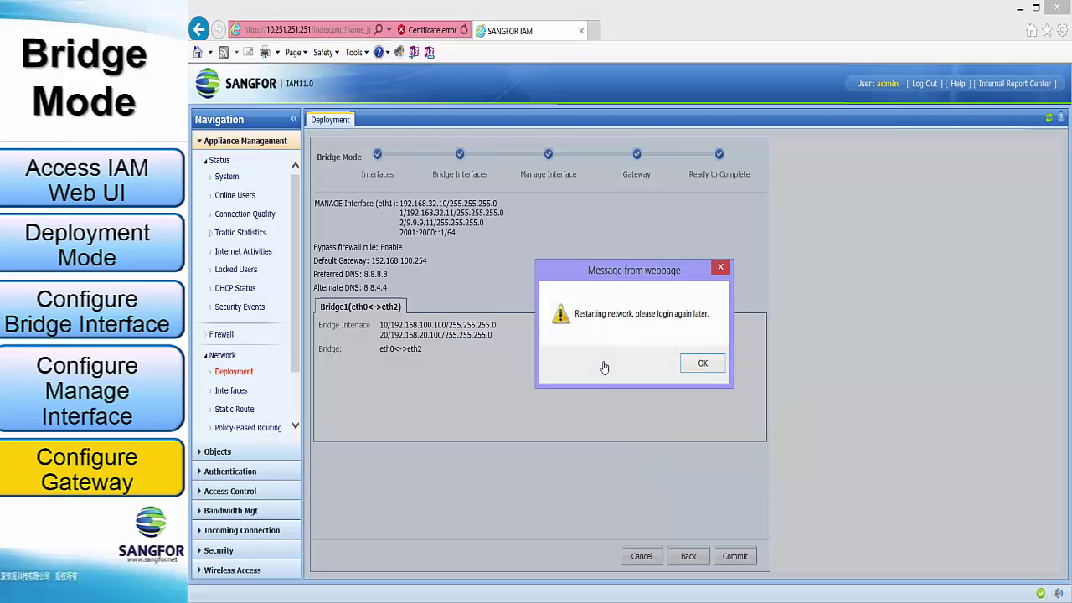
left_click(699, 362)
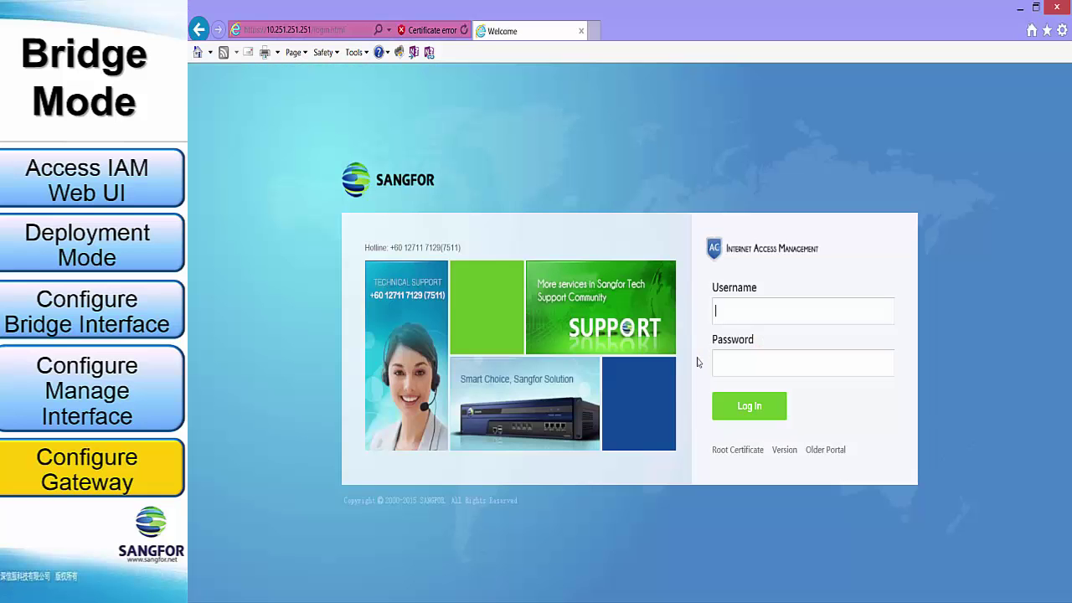